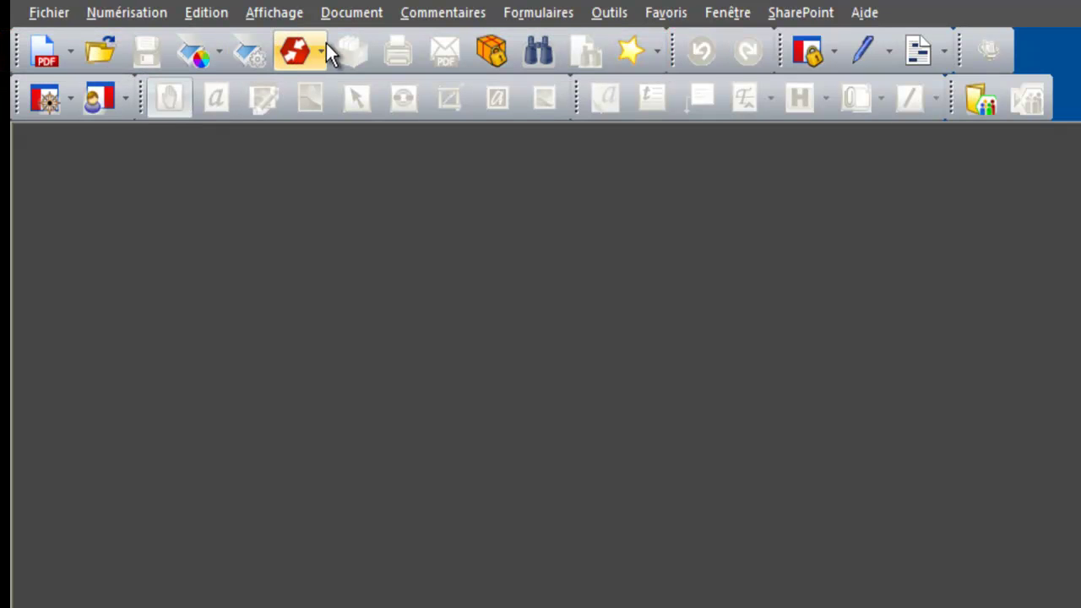
{"action": "left_click", "coordinate": [325, 45]}
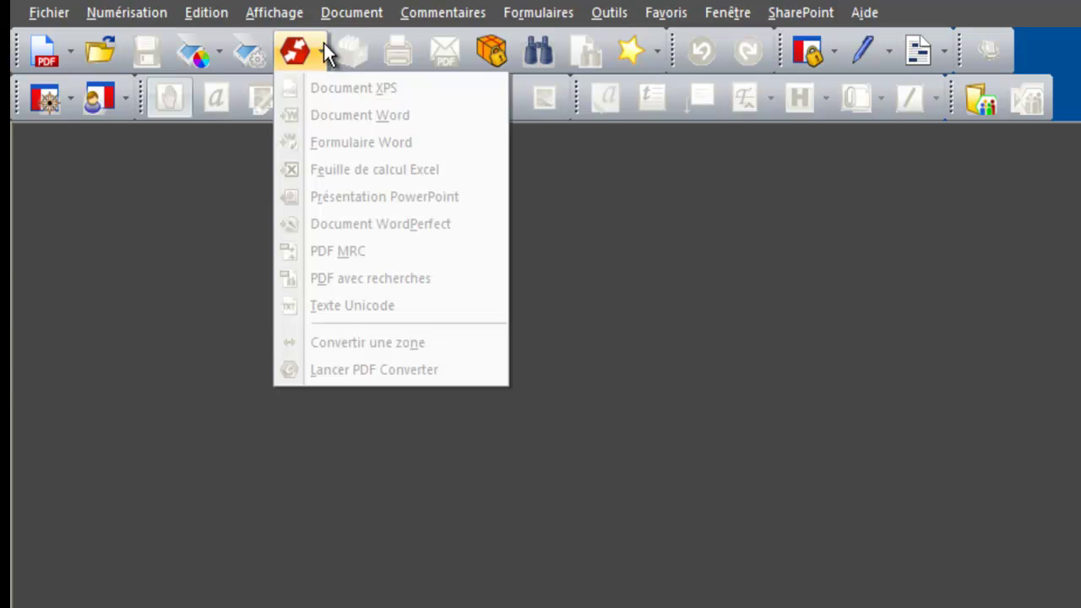
{"action": "left_click", "coordinate": [323, 43]}
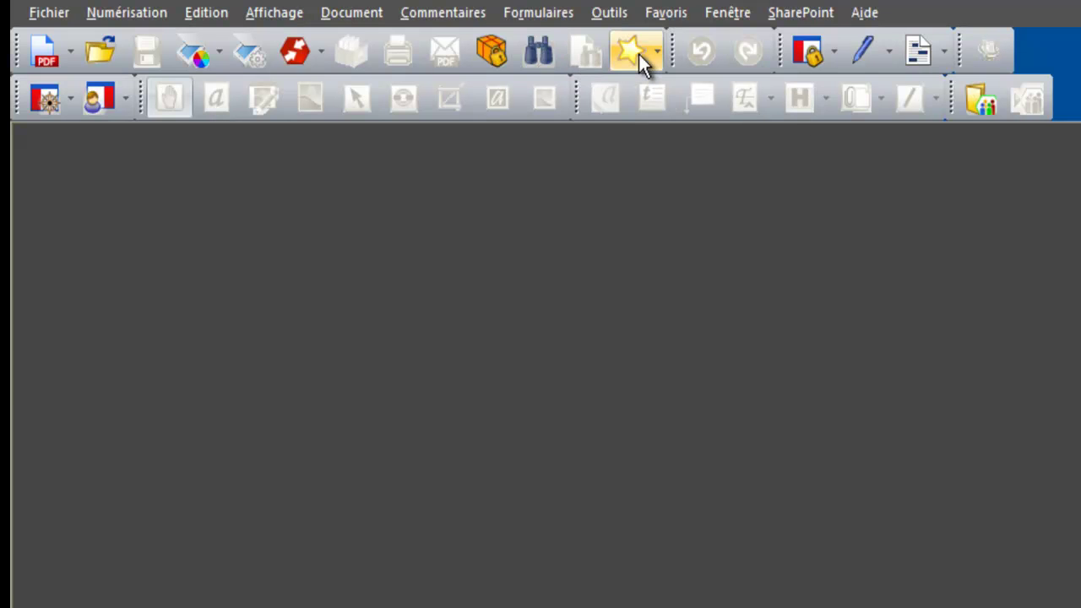
{"action": "left_click", "coordinate": [72, 49]}
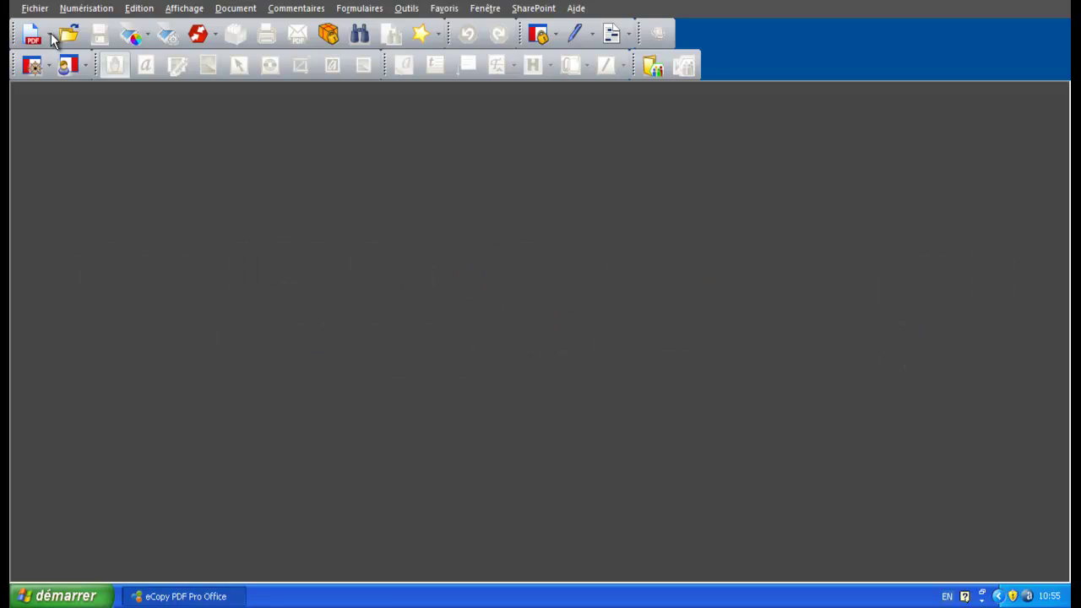
Step: Show all file types in the eCopyPDFPro folder and open the Word document "7) Nuance 'Five Tips' French"
{"action": "left_click", "coordinate": [36, 8]}
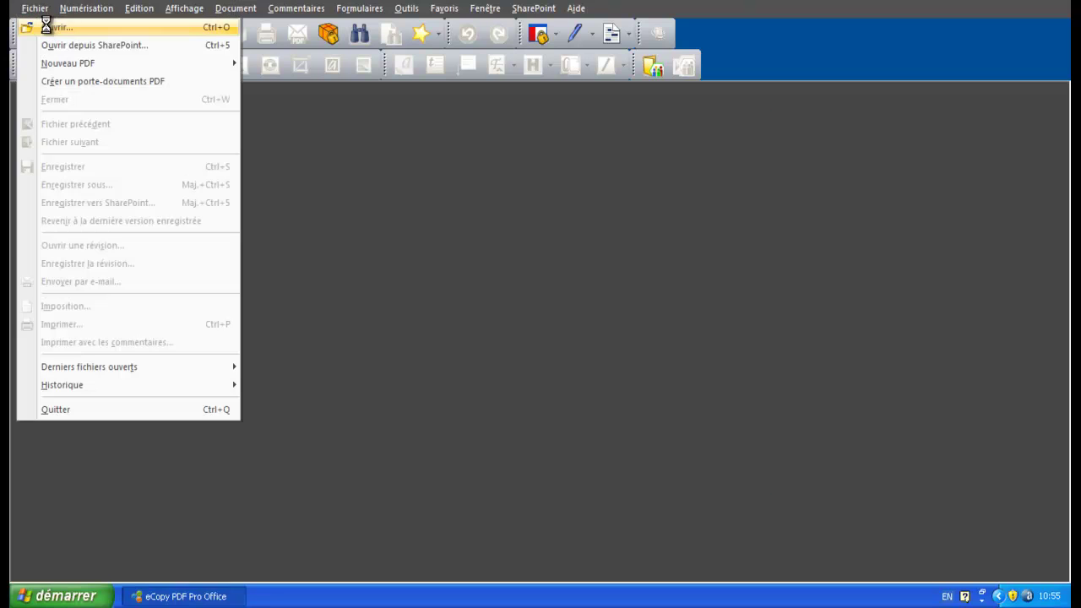
{"action": "left_click", "coordinate": [48, 28]}
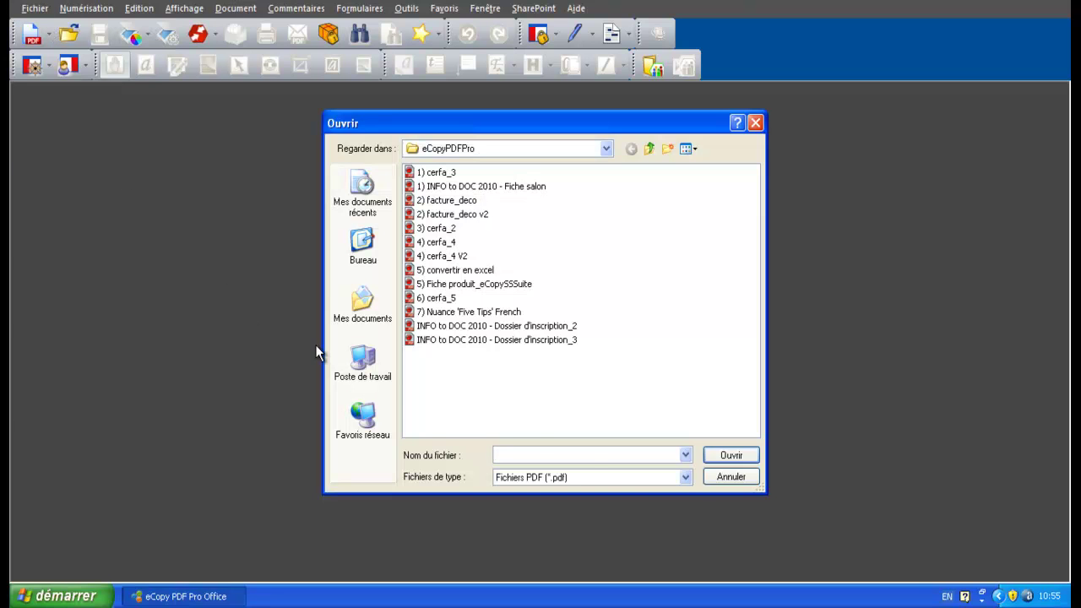
{"action": "left_click", "coordinate": [686, 479]}
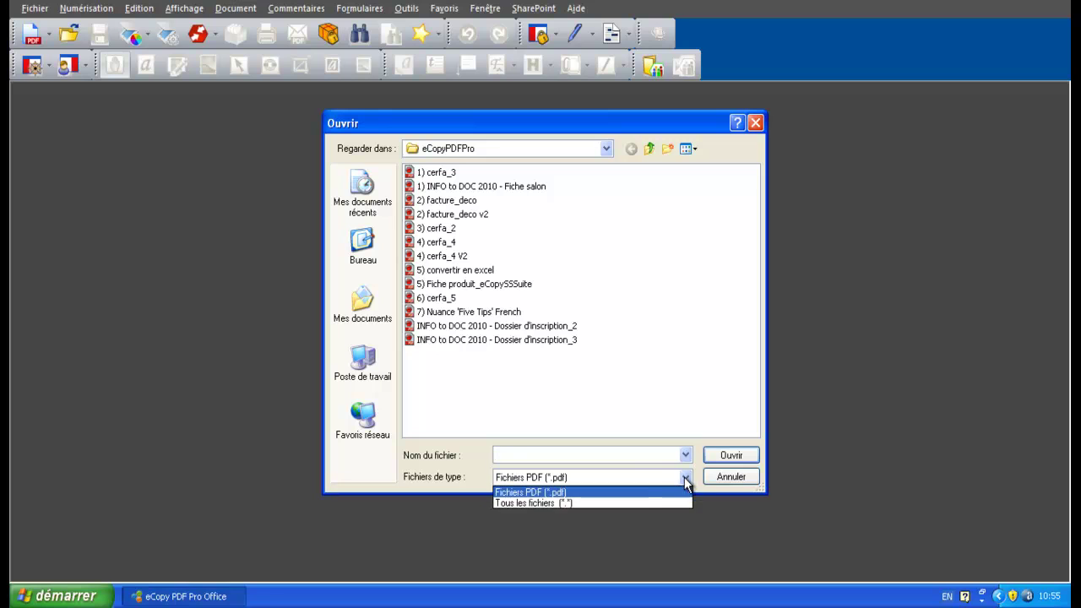
{"action": "left_click", "coordinate": [640, 504]}
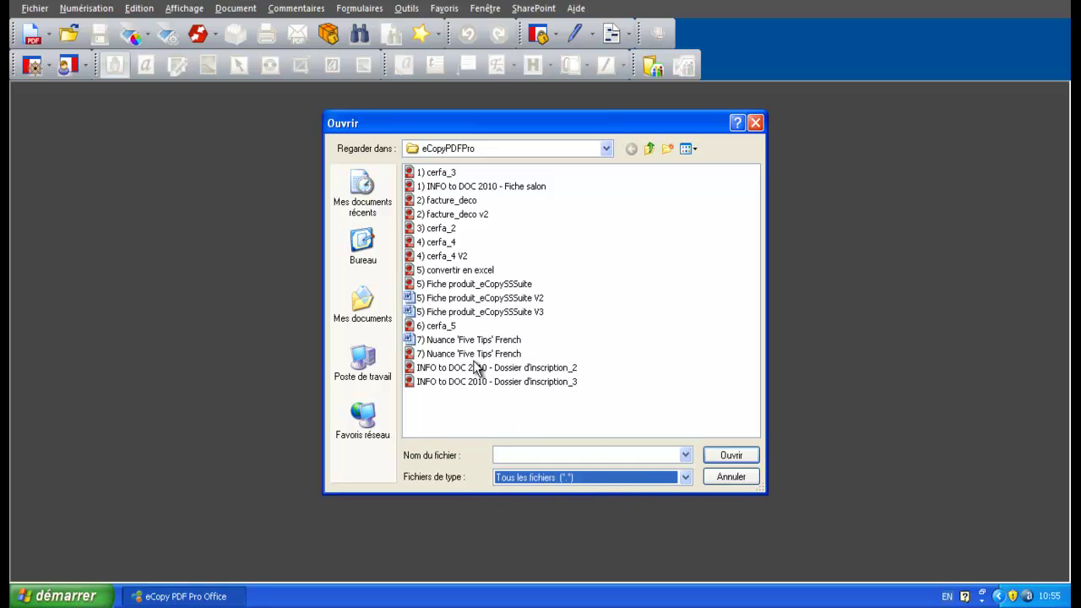
{"action": "left_click", "coordinate": [467, 340]}
{"action": "double_click", "coordinate": [467, 342]}
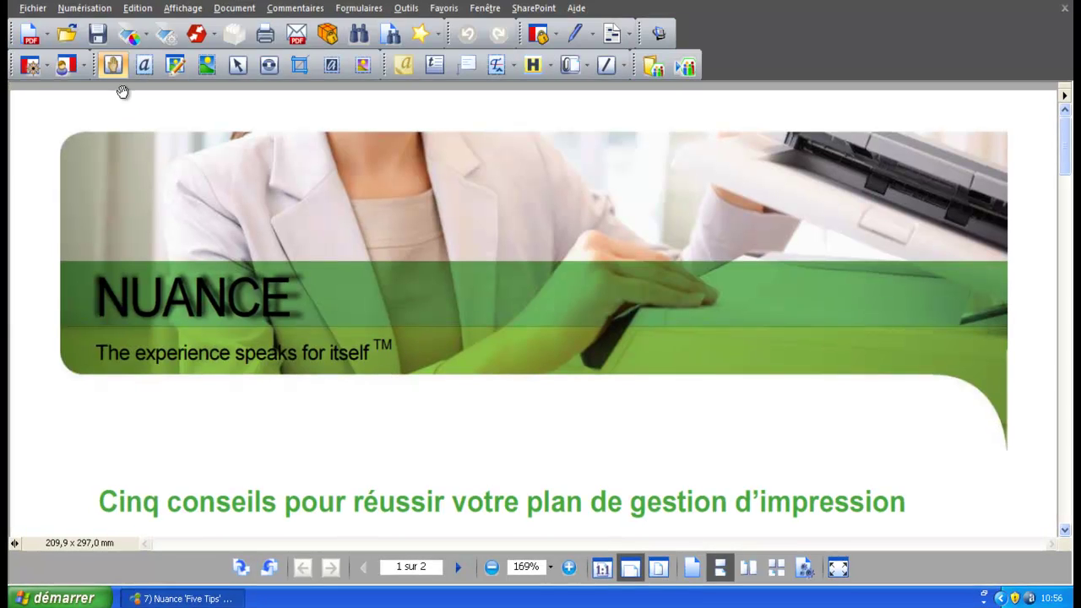
Step: Save the document as a PDF named "7) Nuance 'Five Tips' French v2" in the eCopyPDFPro folder
{"action": "left_click", "coordinate": [89, 32]}
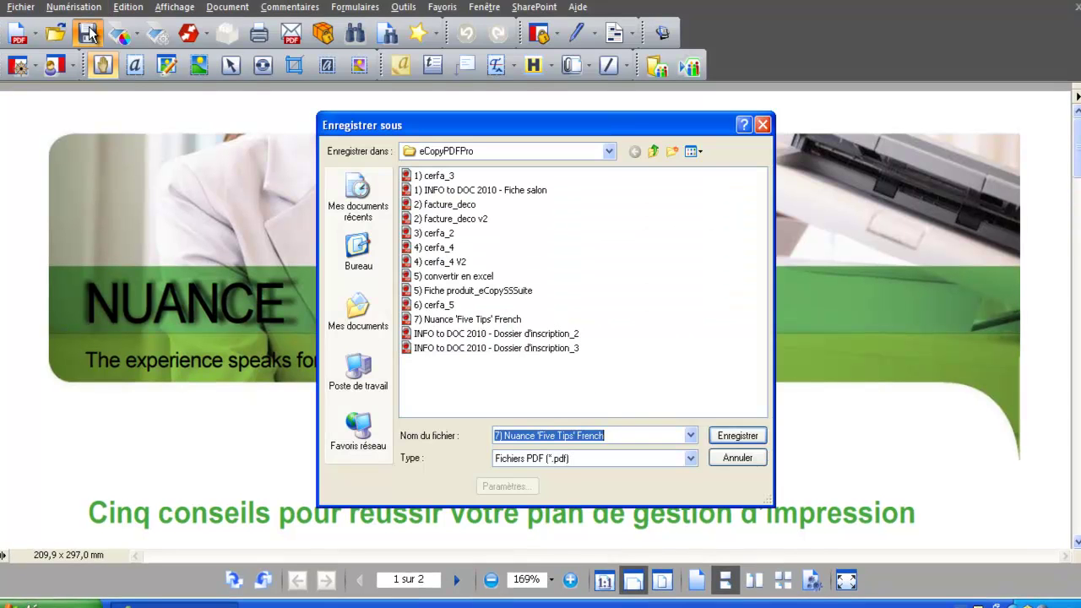
{"action": "left_click", "coordinate": [610, 433]}
{"action": "type", "text": "v2"}
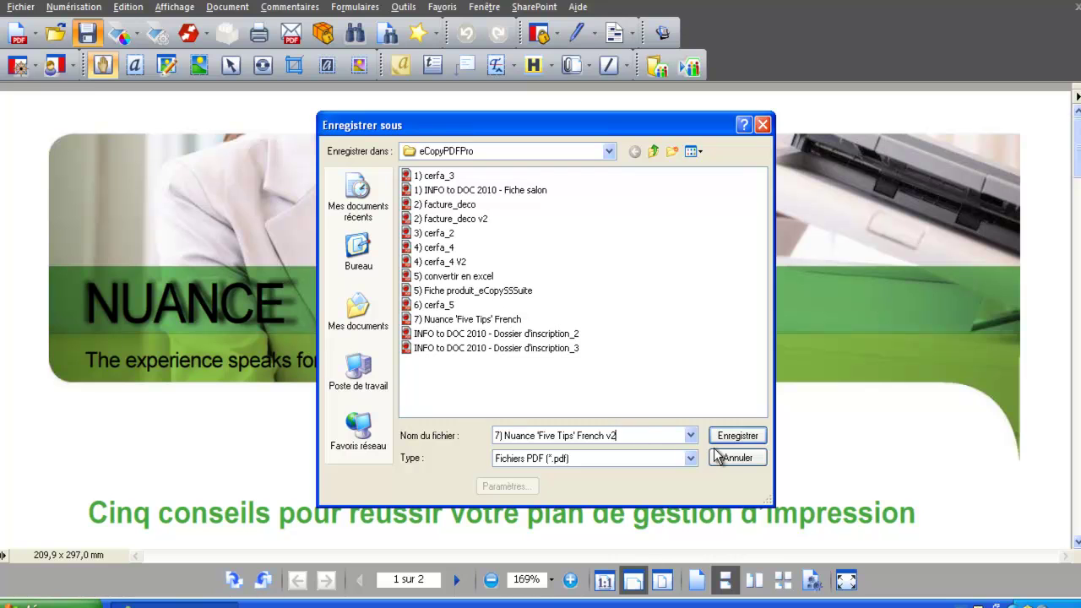
{"action": "left_click", "coordinate": [728, 435]}
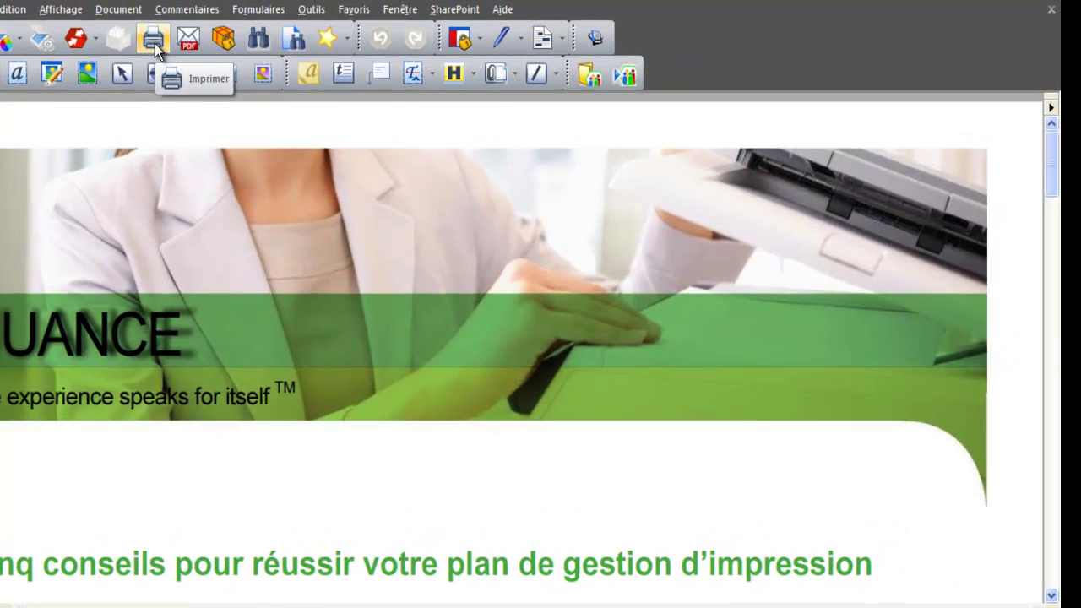
Step: Print all pages to the ScanSoft PDF Create! printer, saving the output as "7) Nuance 'Five Tips' French v3"
{"action": "left_click", "coordinate": [243, 36]}
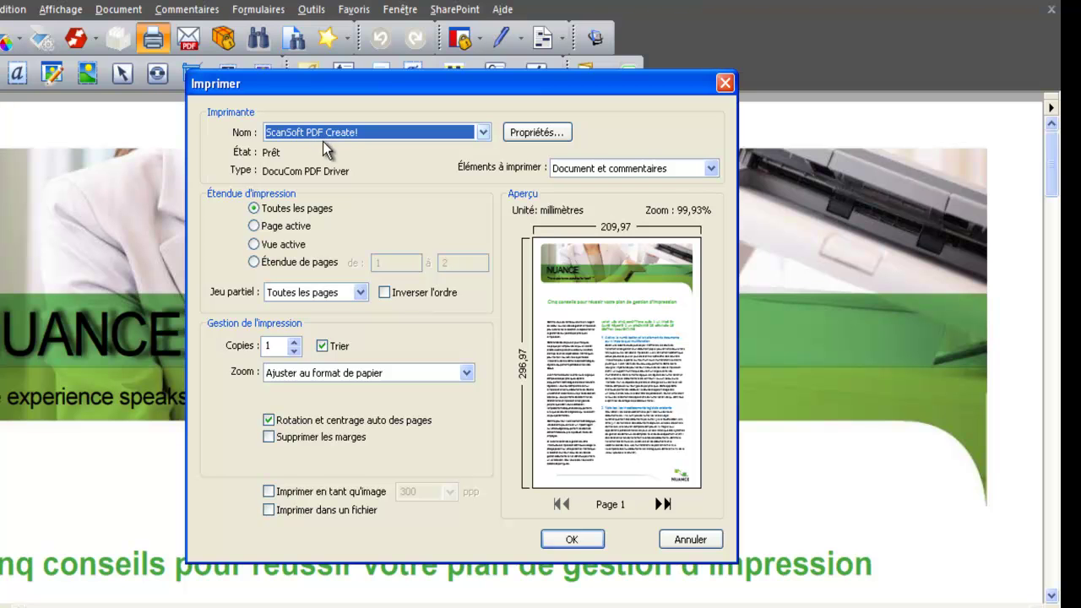
{"action": "left_click", "coordinate": [572, 541]}
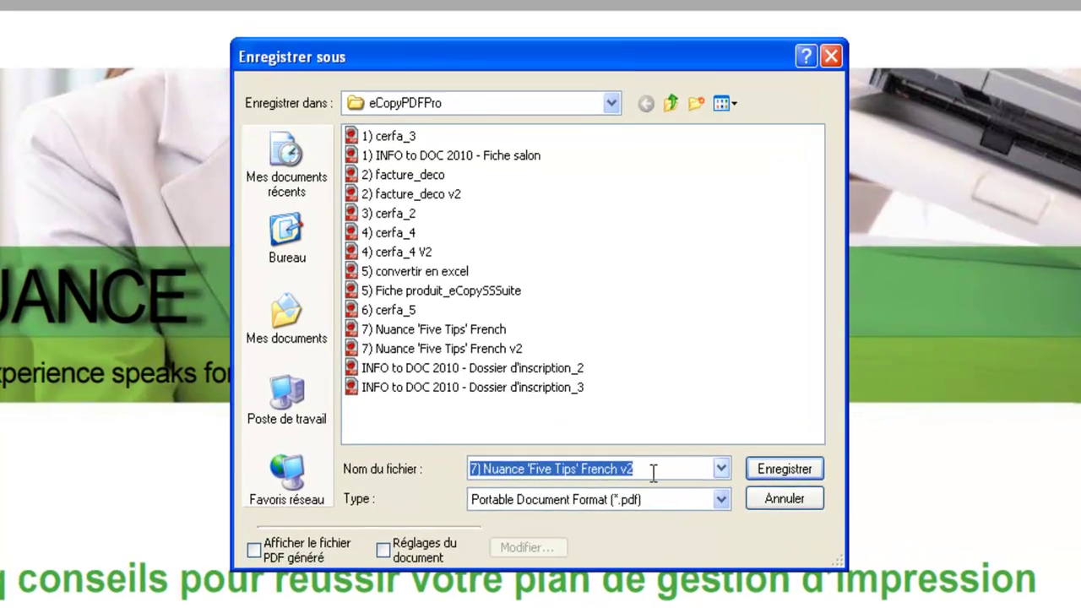
{"action": "left_click", "coordinate": [585, 473]}
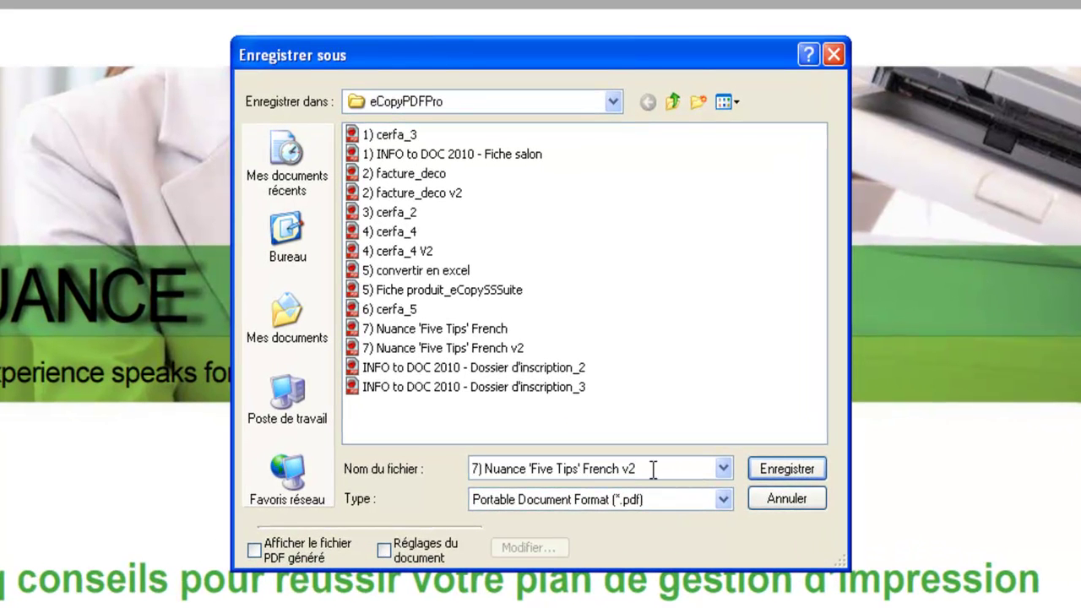
{"action": "key", "text": "BackSpace"}
{"action": "type", "text": "3"}
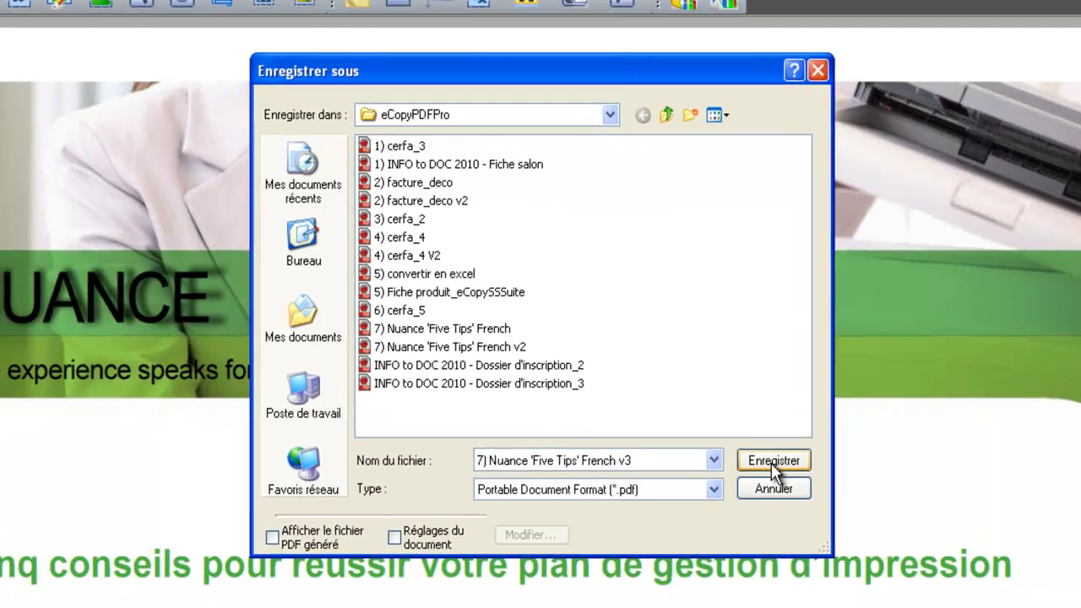
{"action": "left_click", "coordinate": [786, 469]}
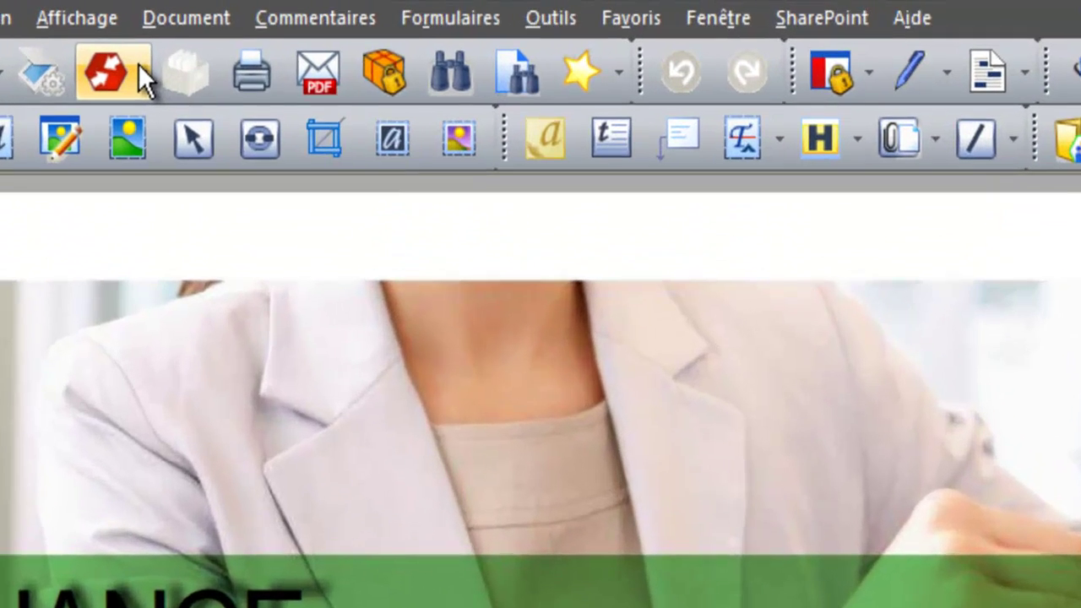
Step: Try converting an area around the opening "Comme vous" paragraph to a Word document, and cancel the save
{"action": "left_click", "coordinate": [207, 33]}
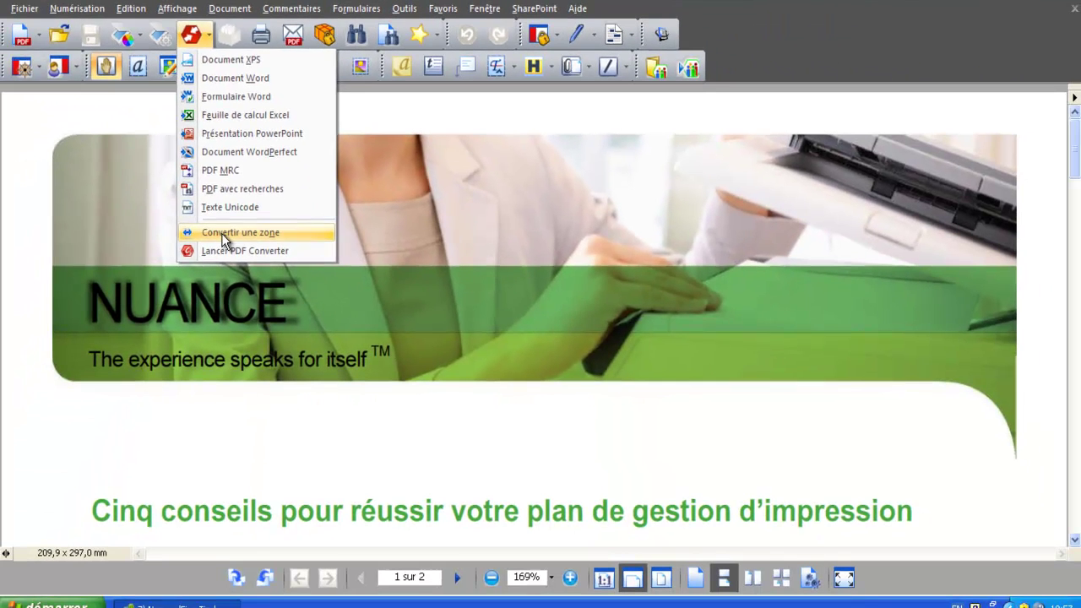
{"action": "left_click", "coordinate": [169, 495]}
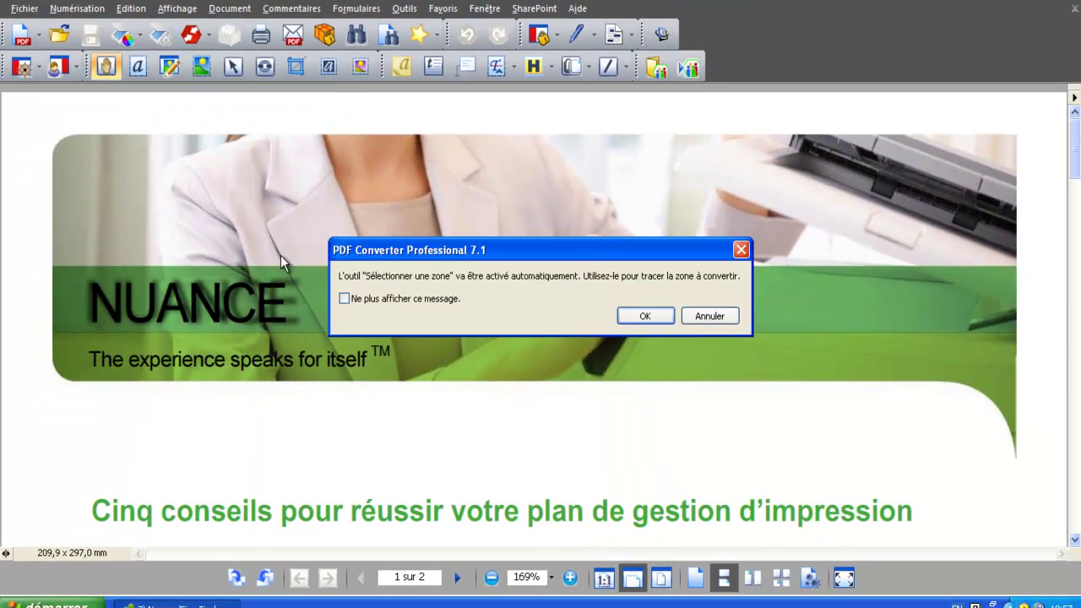
{"action": "left_click", "coordinate": [656, 314]}
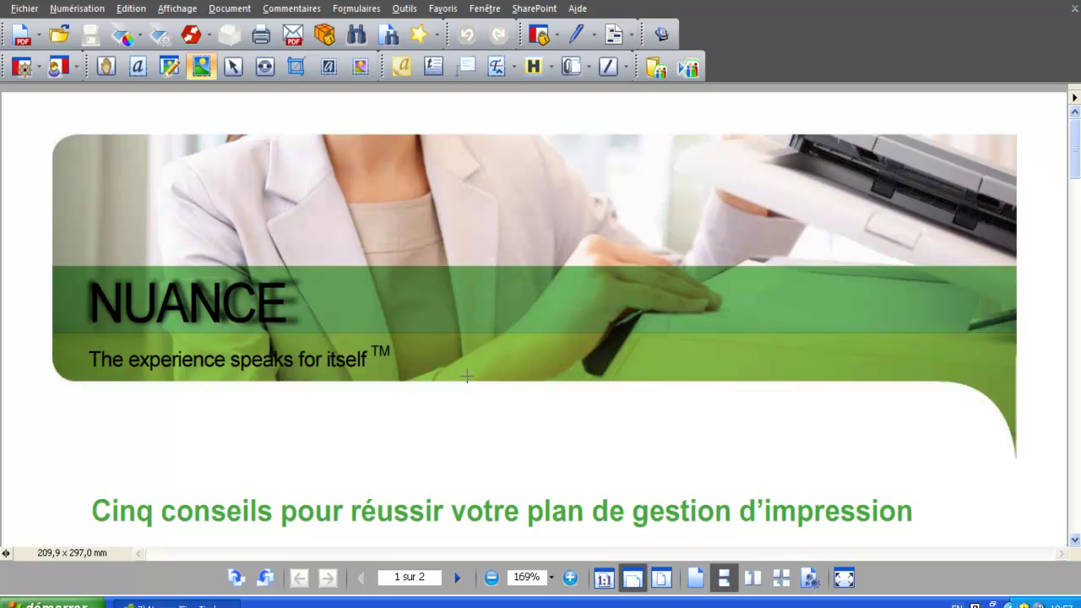
{"action": "scroll", "coordinate": [390, 382], "scroll_direction": "down", "scroll_amount": 3}
{"action": "scroll", "coordinate": [389, 381], "scroll_direction": "down", "scroll_amount": 3}
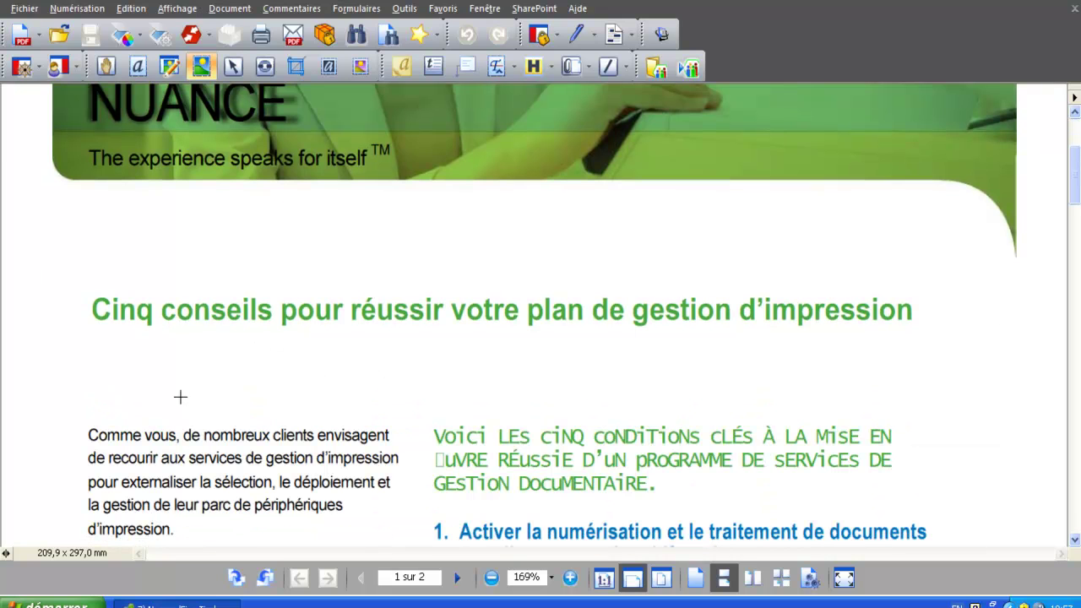
{"action": "left_click_drag", "start_coordinate": [85, 421], "coordinate": [415, 541]}
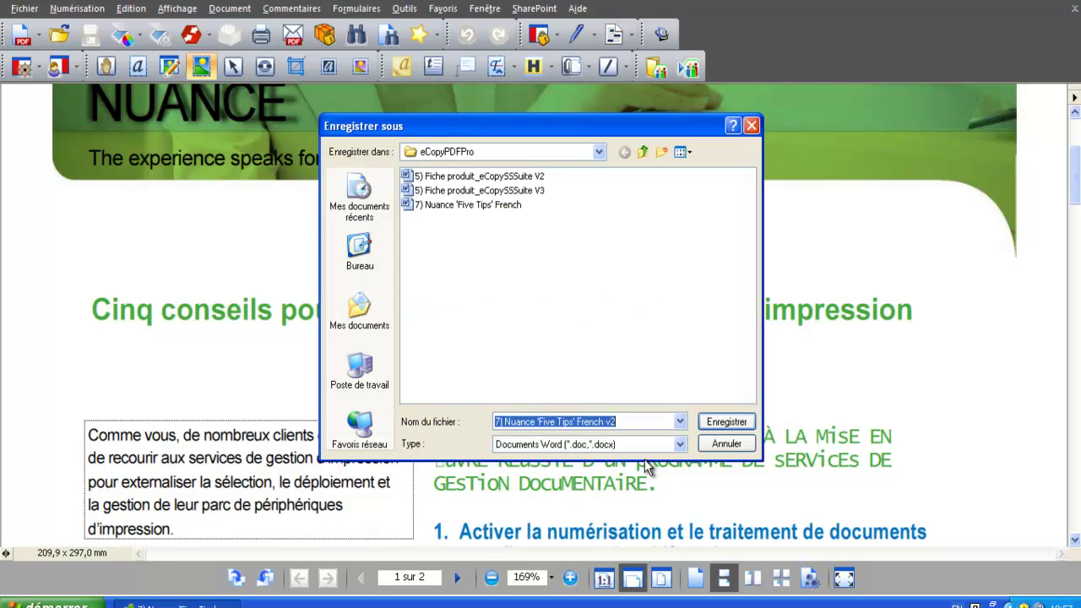
{"action": "left_click", "coordinate": [714, 445]}
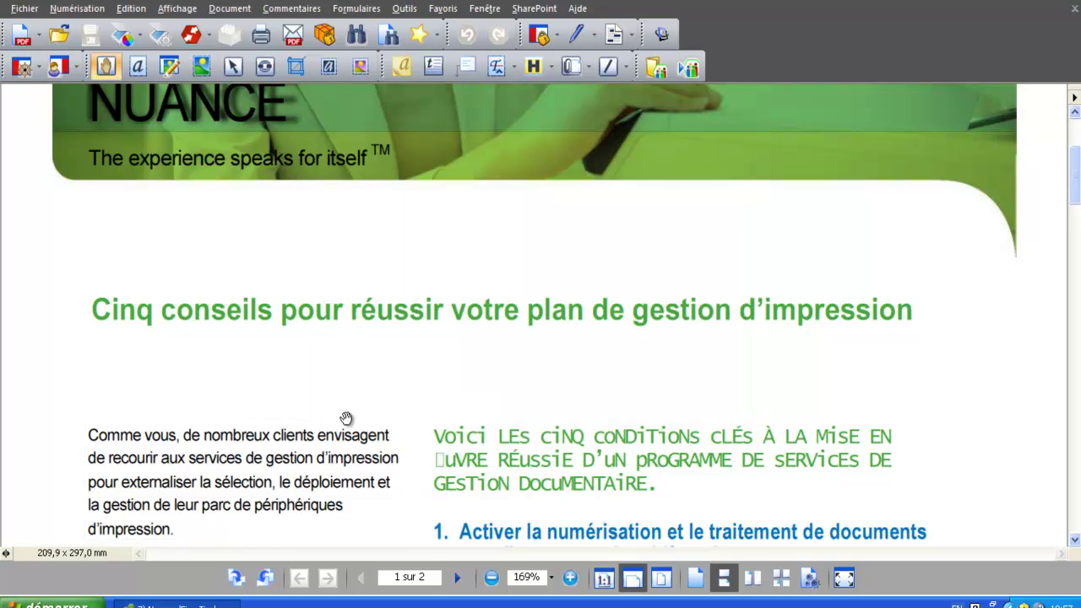
Step: Load the entire document into the PDF Converter Assistant to view its options, and close it without converting
{"action": "scroll", "coordinate": [342, 410], "scroll_direction": "up", "scroll_amount": 3}
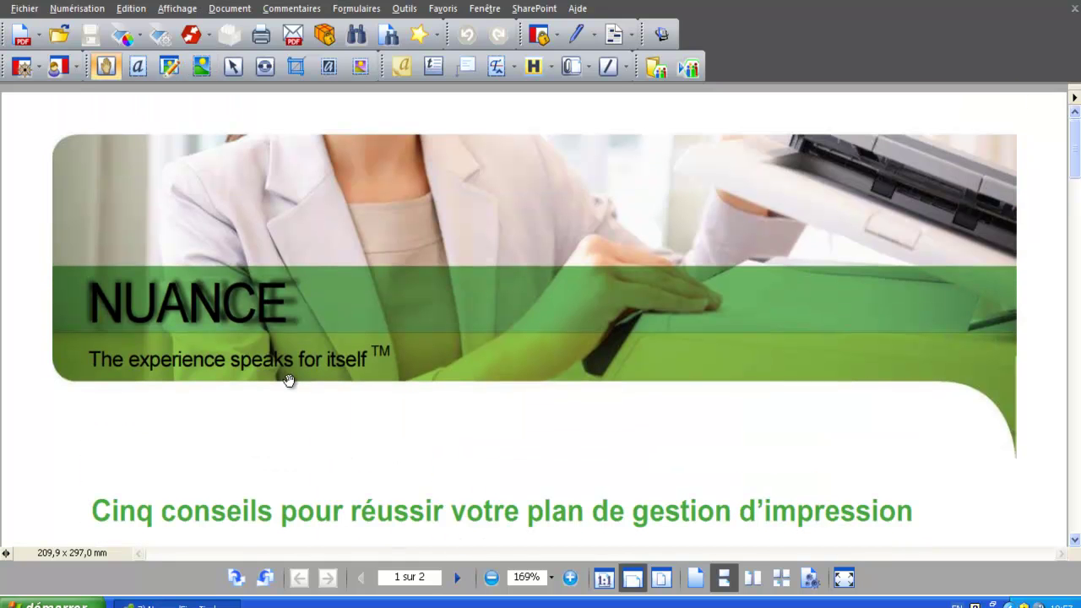
{"action": "left_click", "coordinate": [208, 37]}
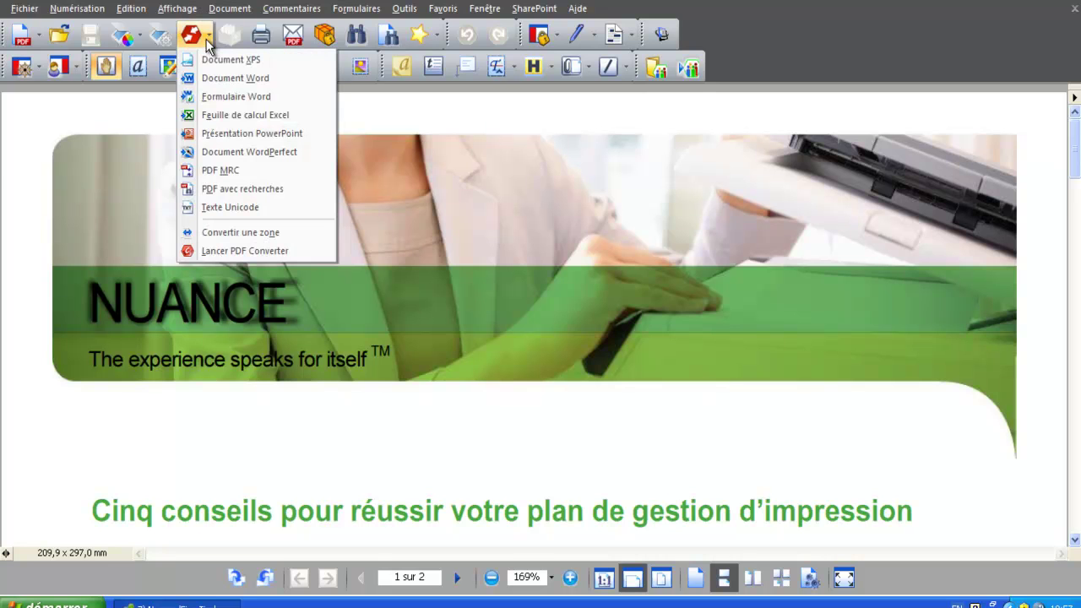
{"action": "left_click", "coordinate": [212, 251]}
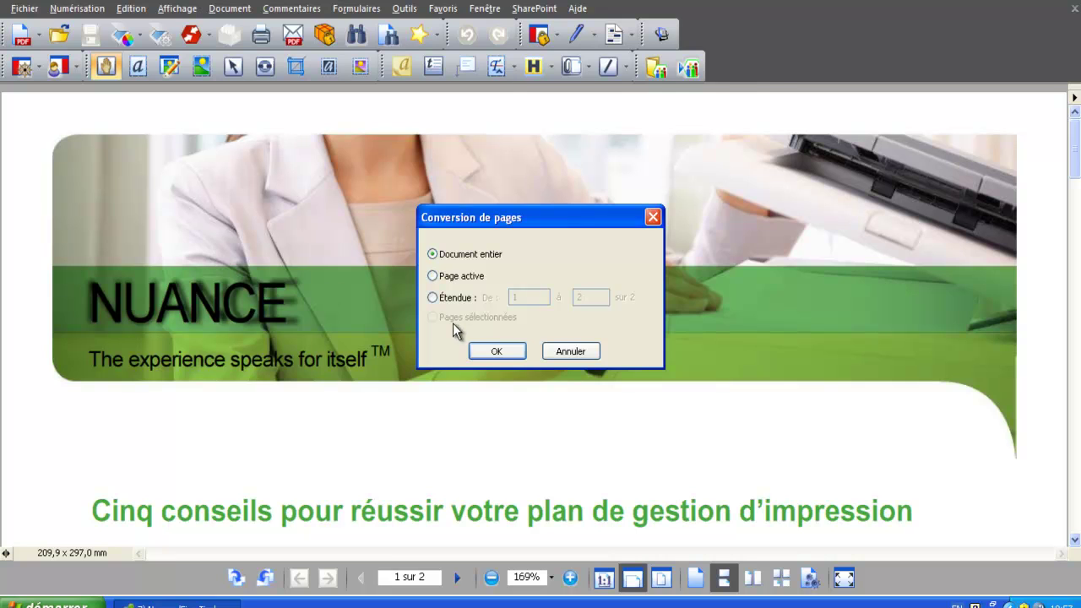
{"action": "left_click", "coordinate": [497, 351]}
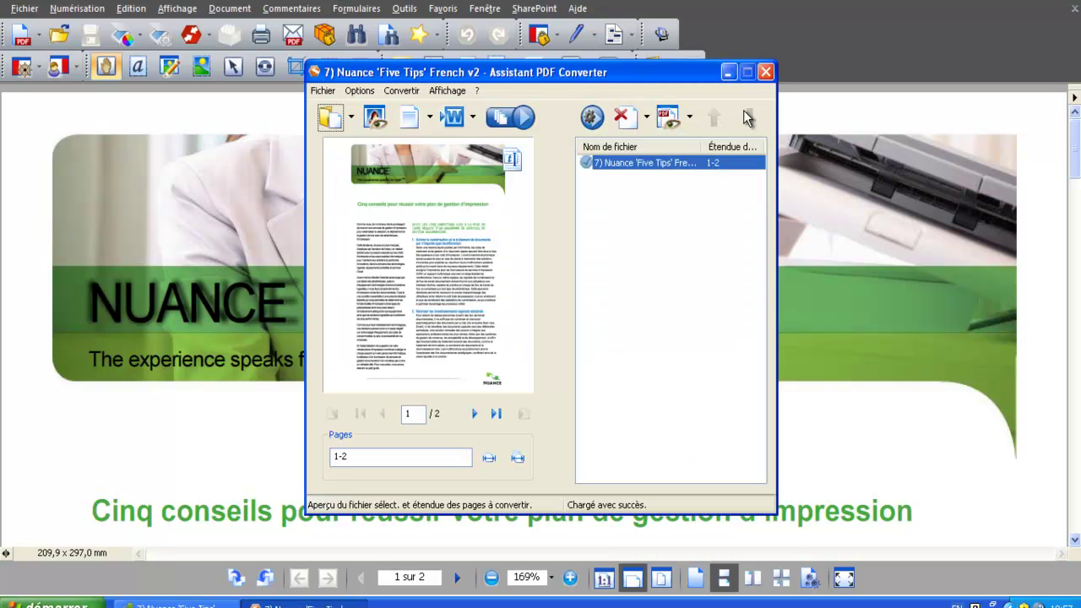
{"action": "left_click", "coordinate": [766, 72]}
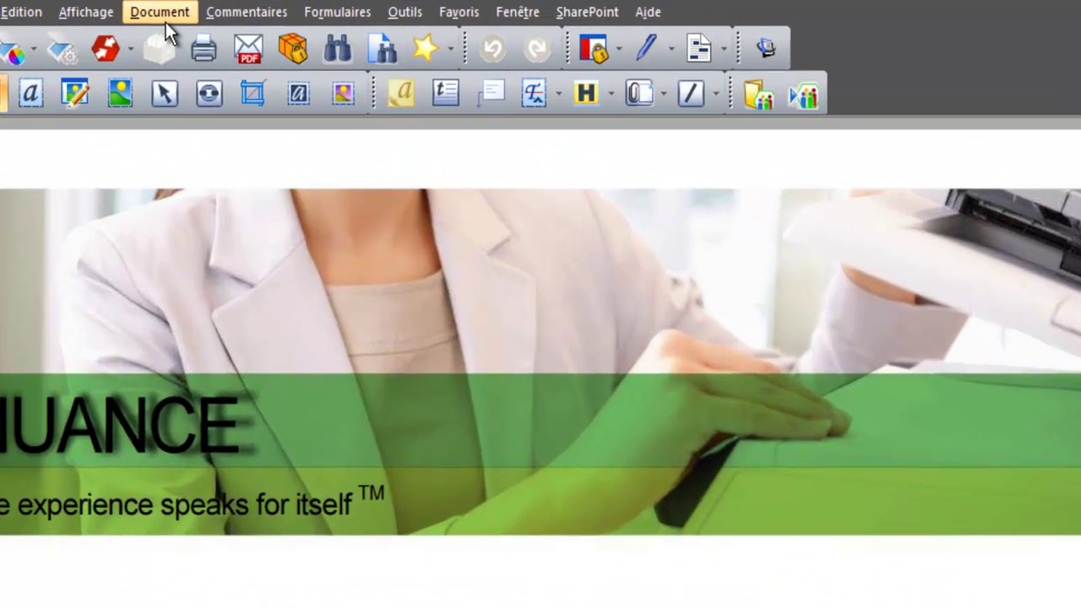
Step: View the document comparison settings and cancel without comparing
{"action": "left_click", "coordinate": [166, 22]}
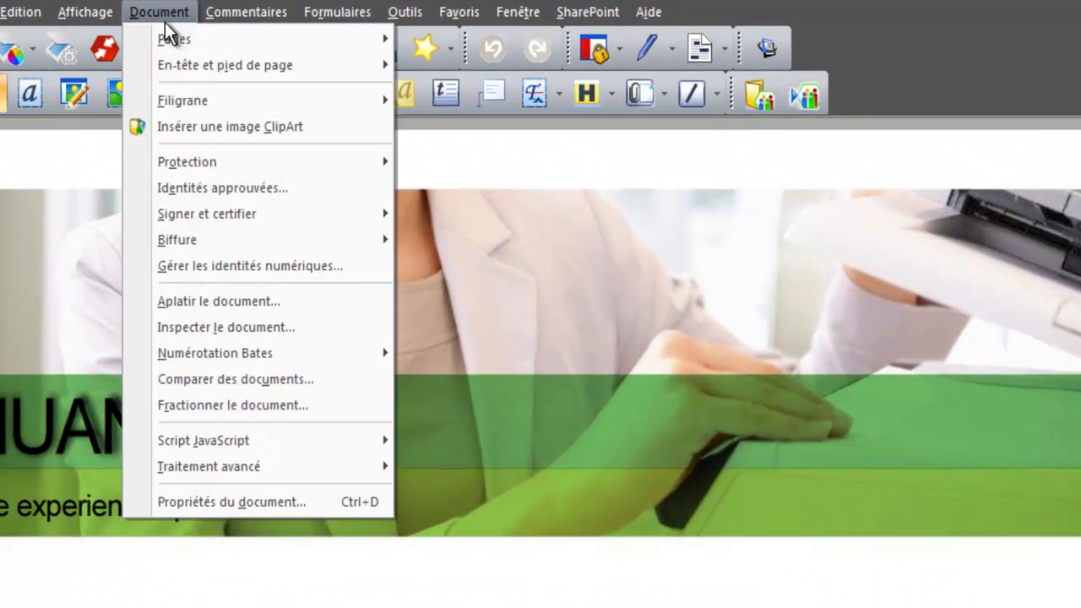
{"action": "left_click", "coordinate": [234, 382]}
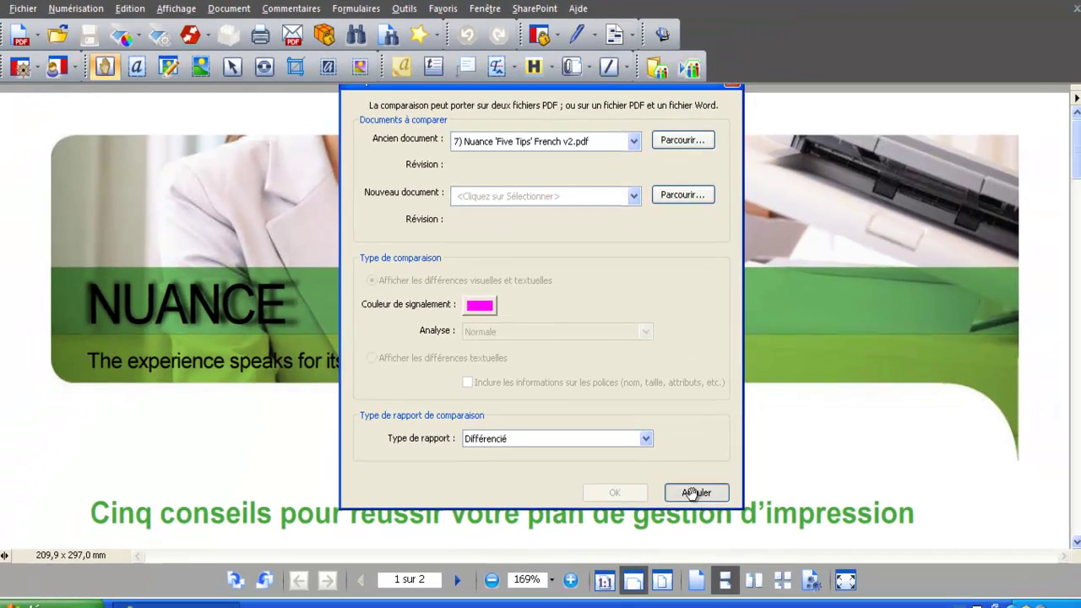
{"action": "left_click", "coordinate": [694, 497]}
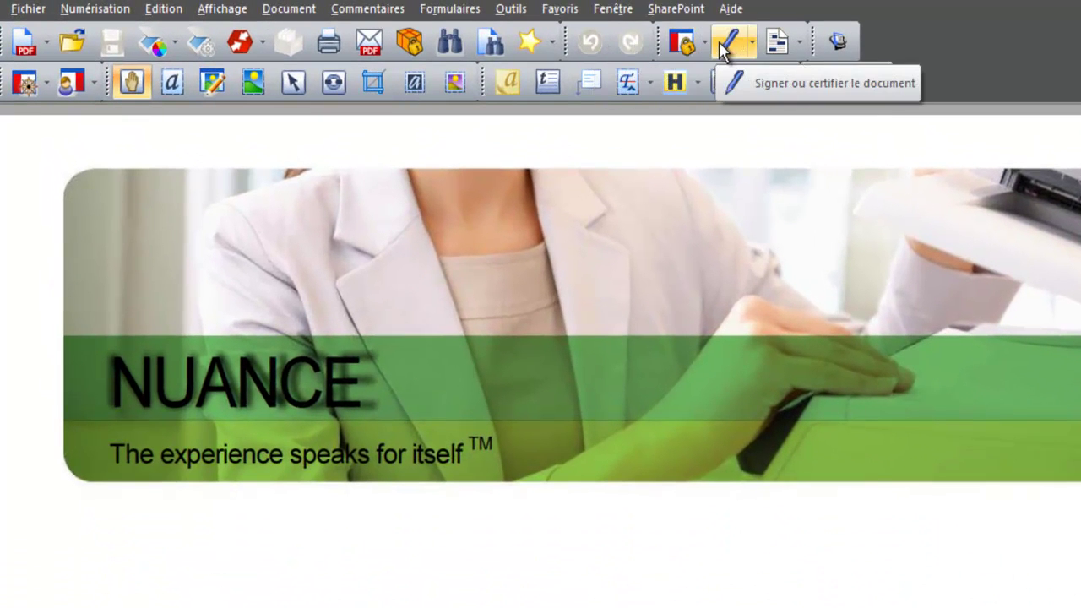
{"action": "left_click", "coordinate": [798, 47]}
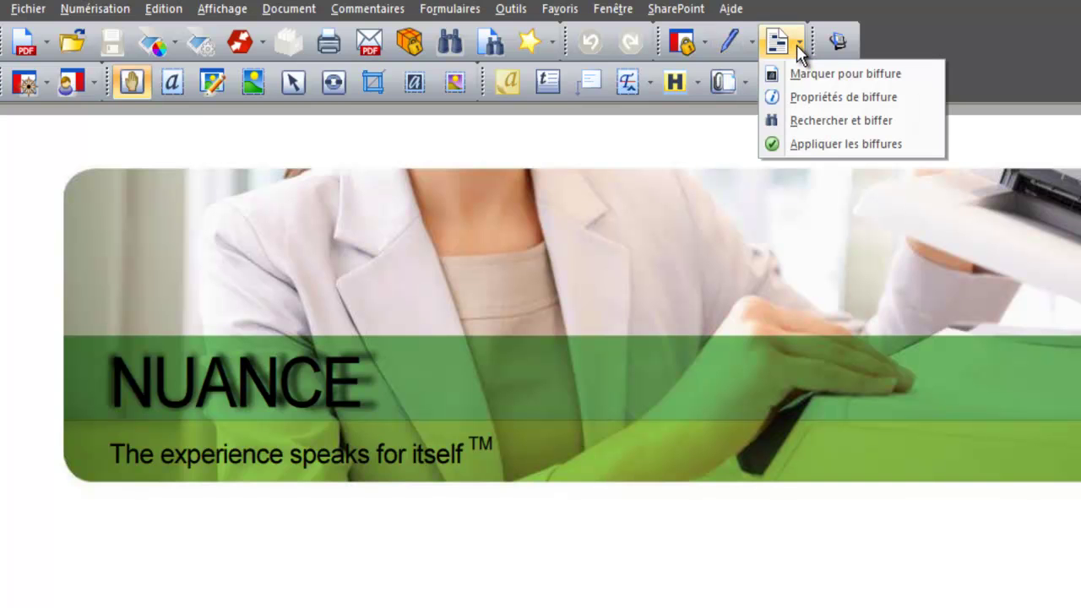
{"action": "left_click", "coordinate": [800, 46]}
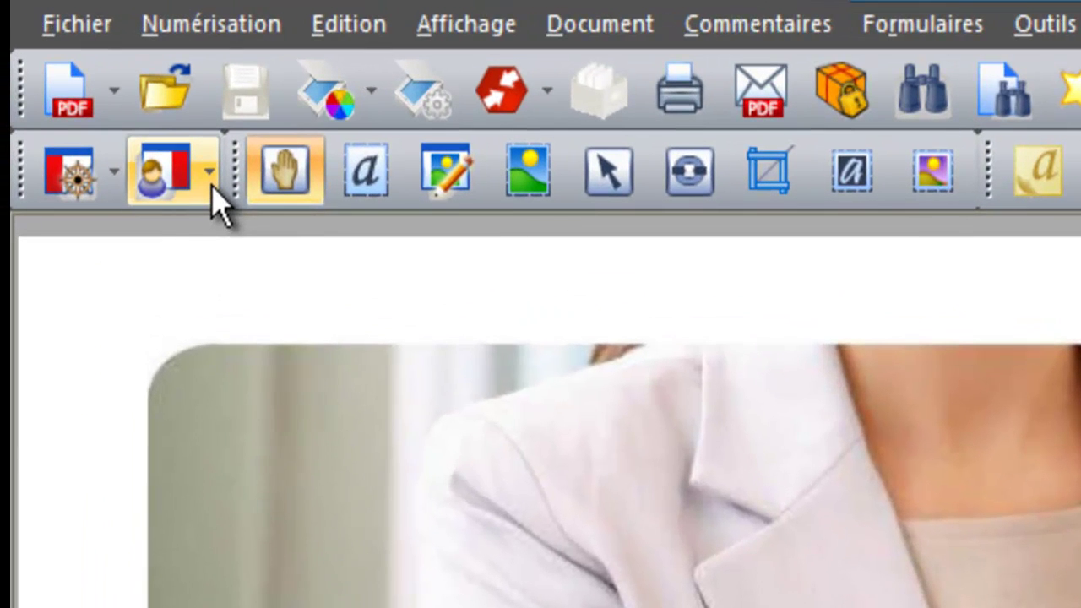
{"action": "left_click", "coordinate": [94, 82]}
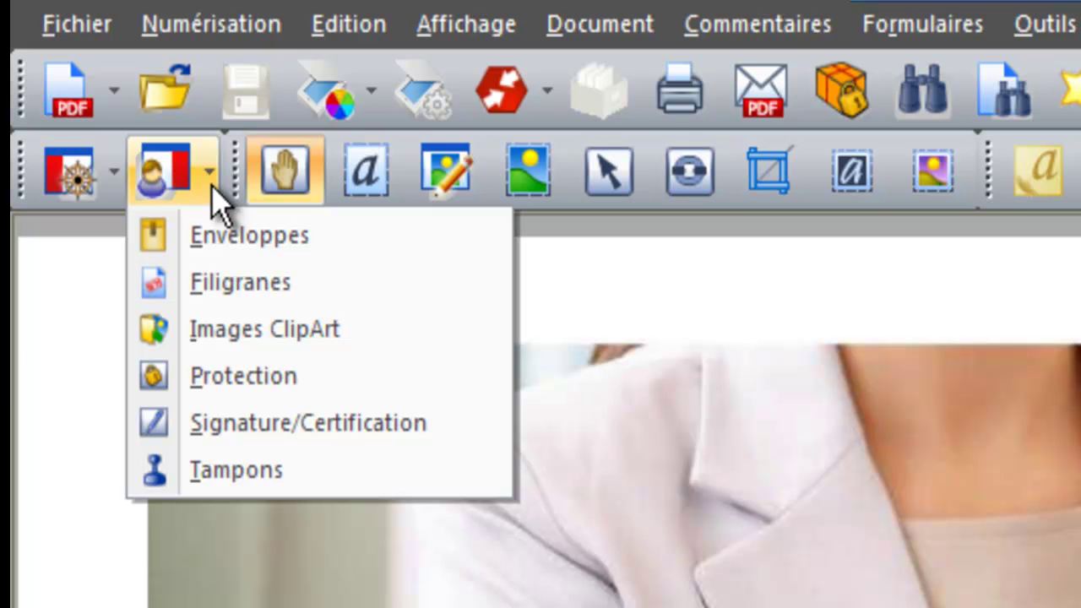
{"action": "left_click", "coordinate": [211, 186]}
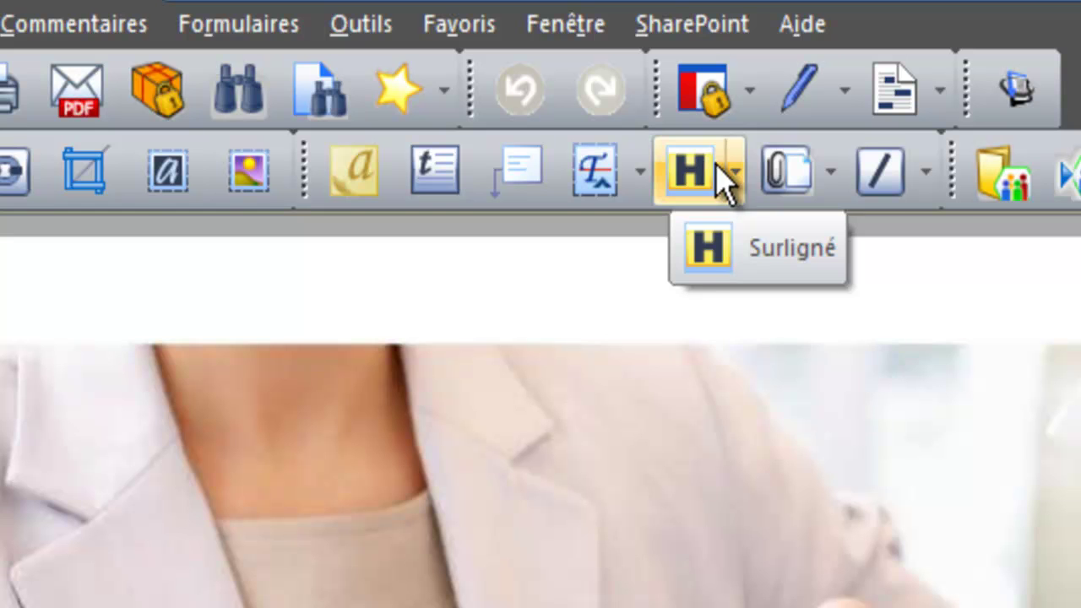
{"action": "left_click", "coordinate": [734, 173]}
{"action": "left_click", "coordinate": [735, 176]}
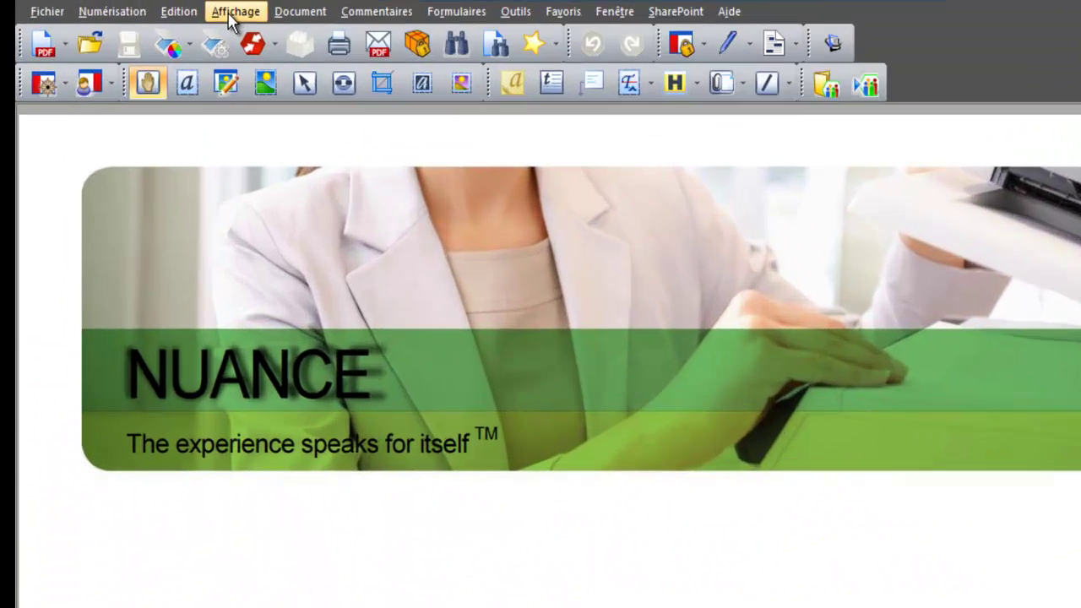
{"action": "left_click", "coordinate": [232, 13]}
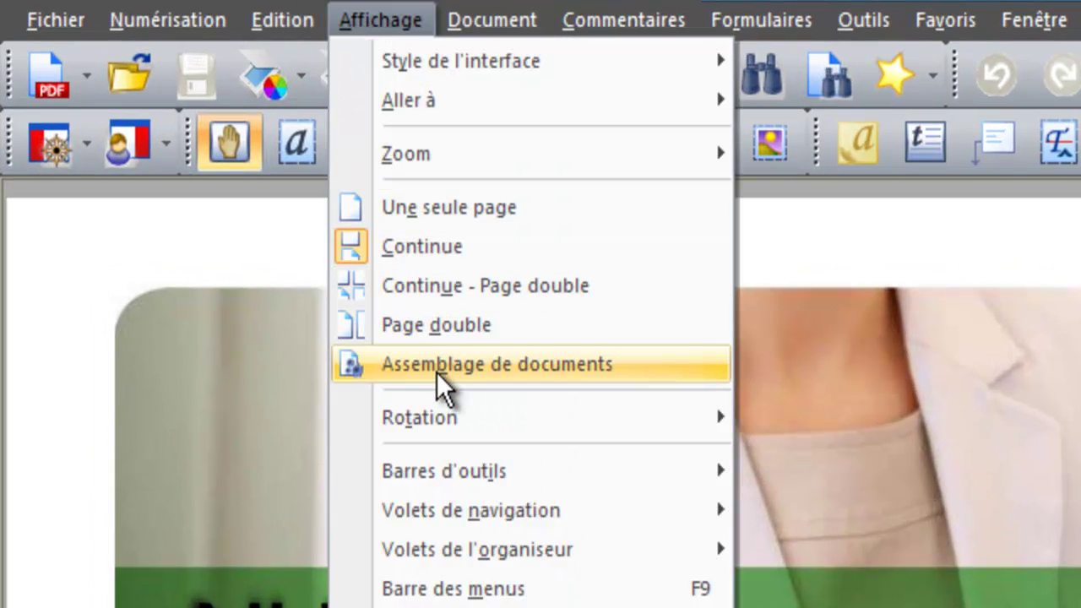
{"action": "left_click", "coordinate": [194, 434]}
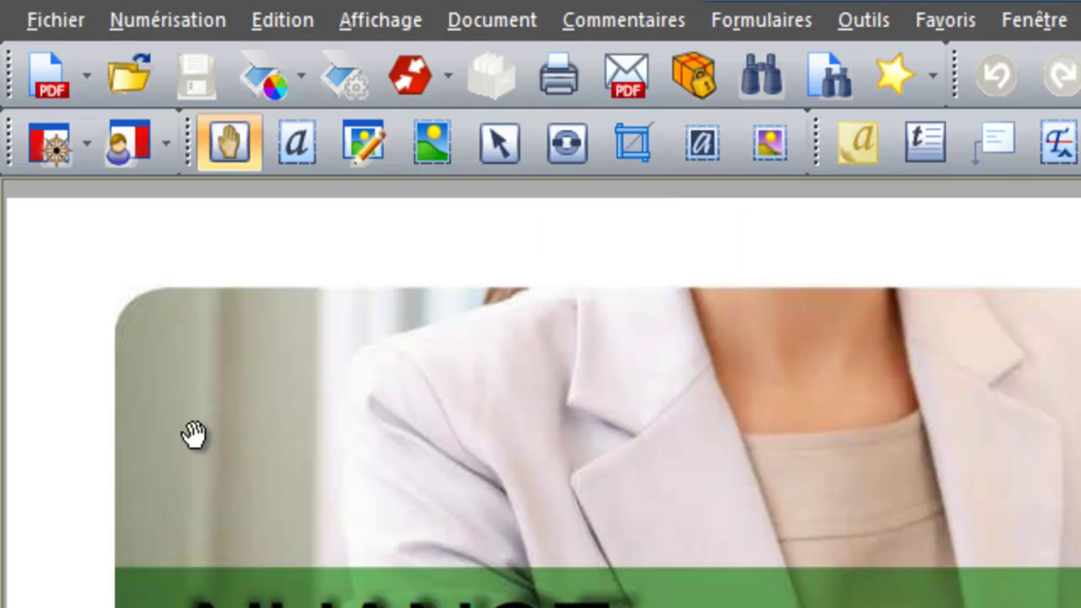